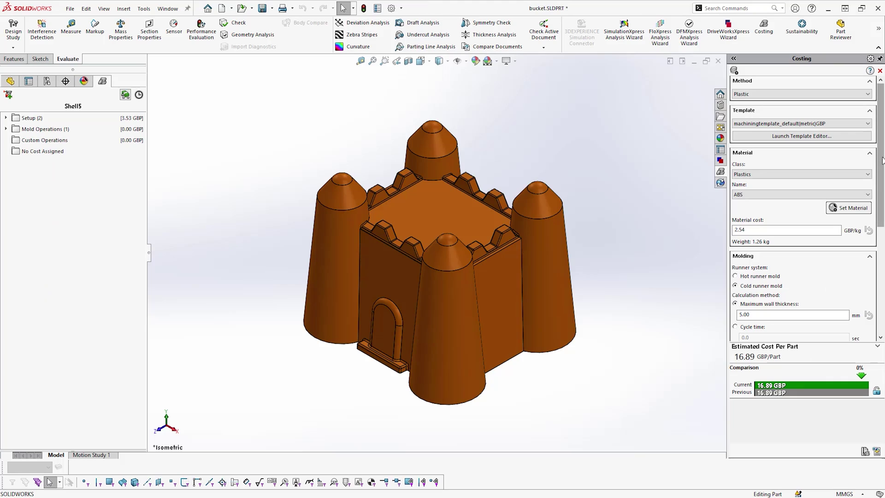
Scroll the bucket's Costing pane down to the Molding section's Runner system options.
scroll(883, 171, down, 5)
scroll(805, 160, down, 3)
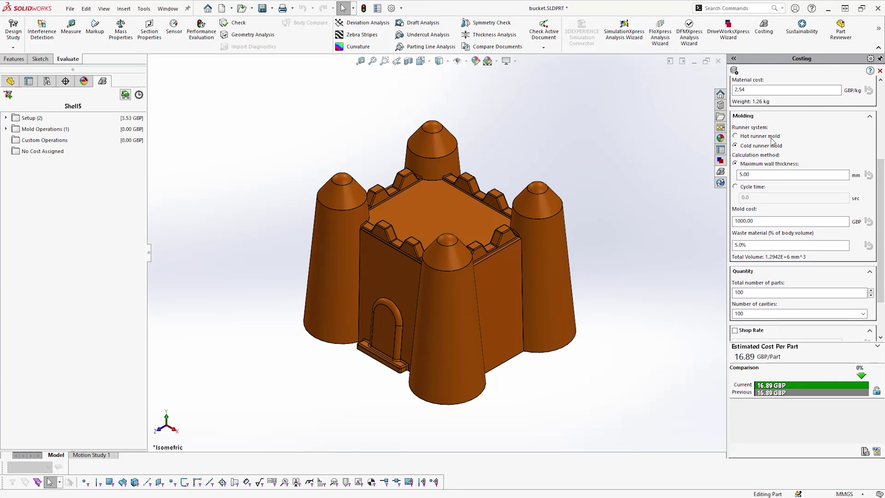
Switch the bucket mold to a hot runner system, then review the template's machine cost tables.
click(773, 138)
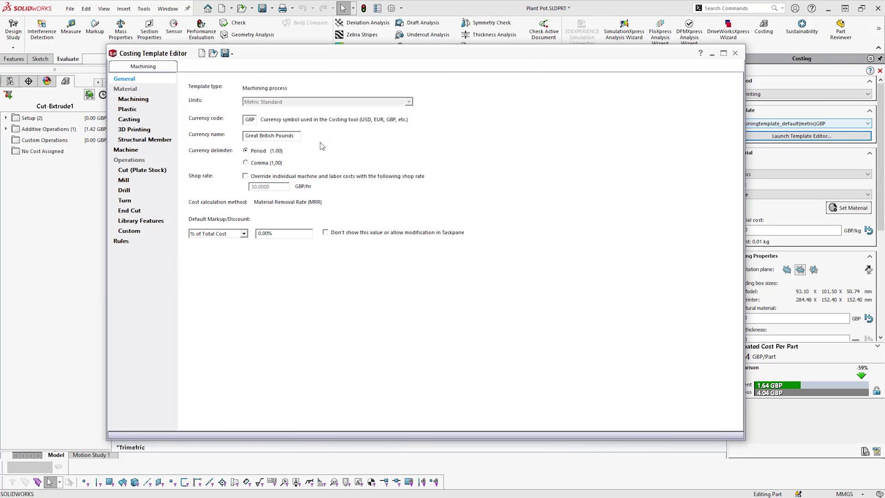
click(148, 152)
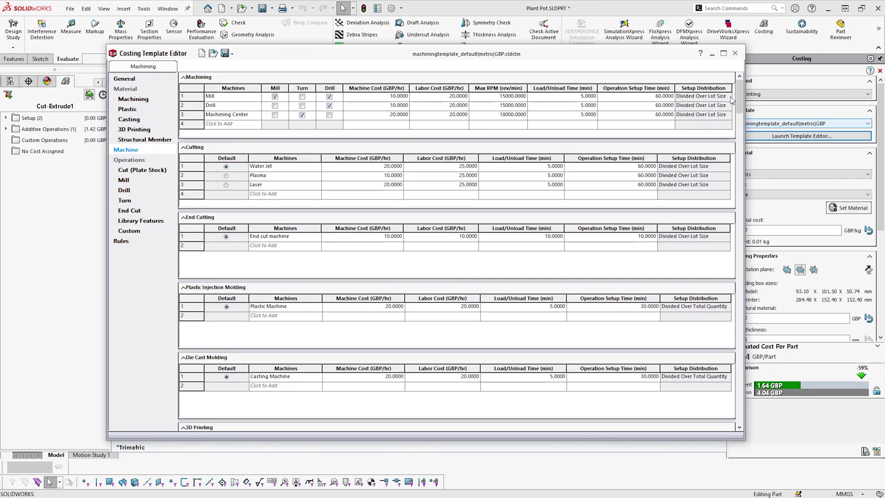
drag(739, 96, 738, 313)
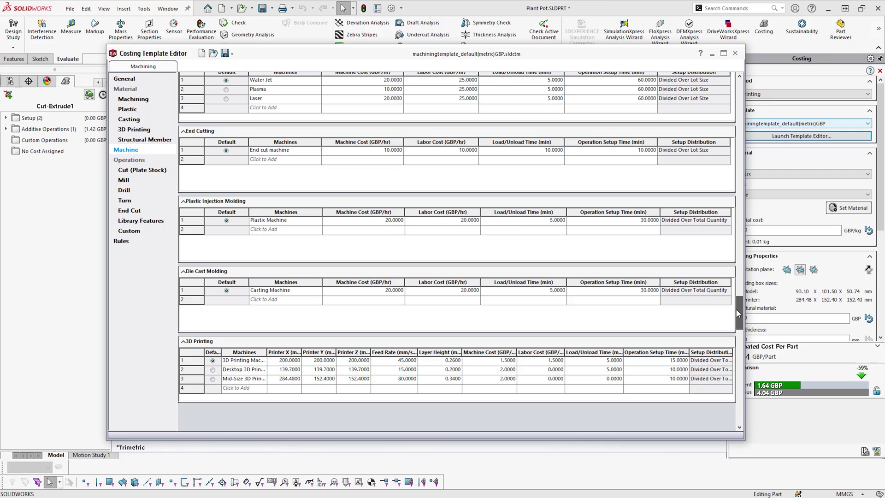
Browse the Machining, Plastic, Casting, 3D Printing and Custom cost pages, then close the editor.
click(139, 103)
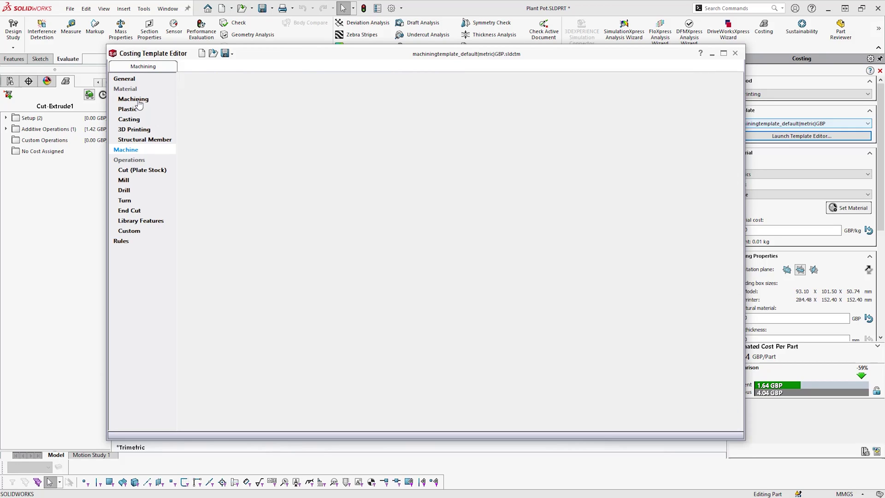
click(134, 112)
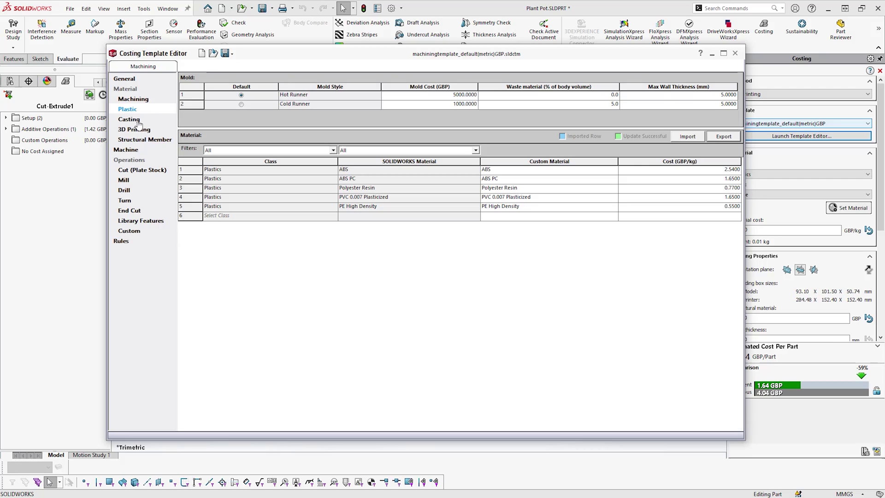
click(138, 122)
click(140, 131)
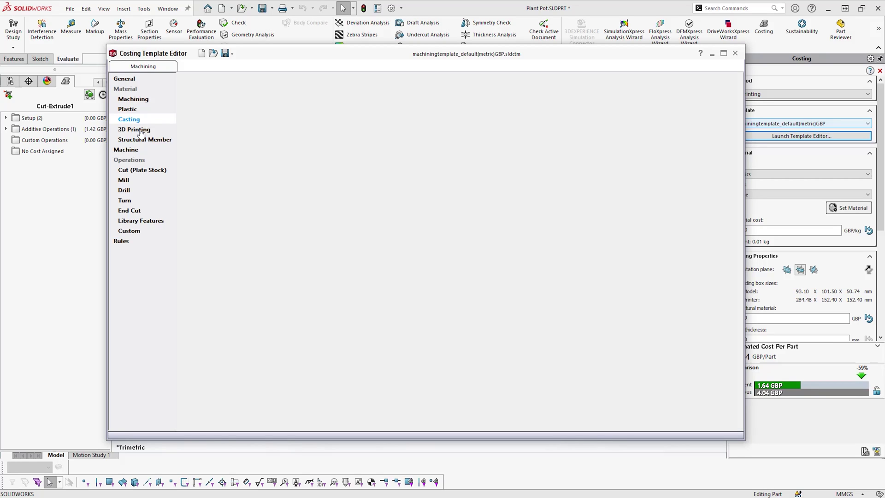
click(130, 231)
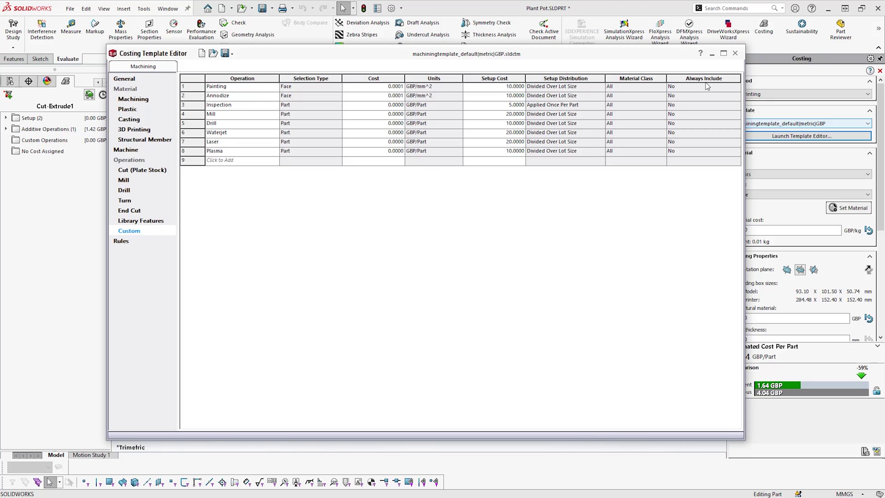
click(733, 54)
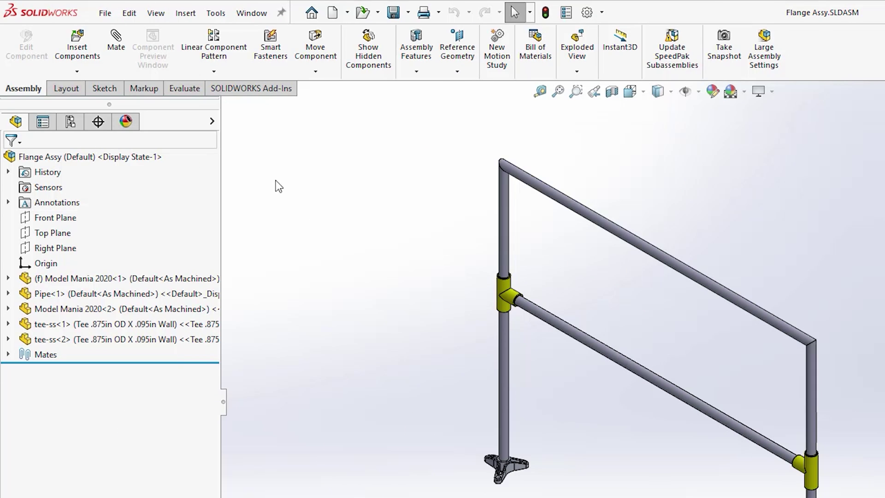
Run the Costing tool on the Flange Assy assembly from the Evaluate tools.
click(185, 89)
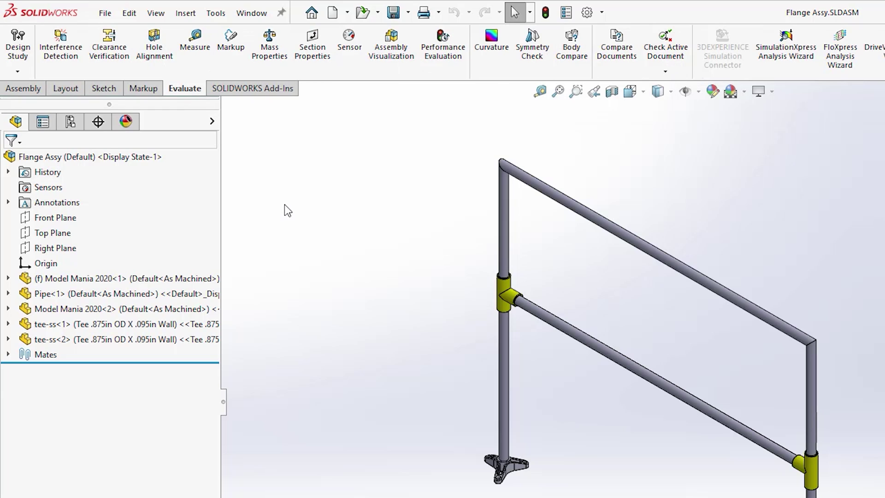
text(s)
text(c)
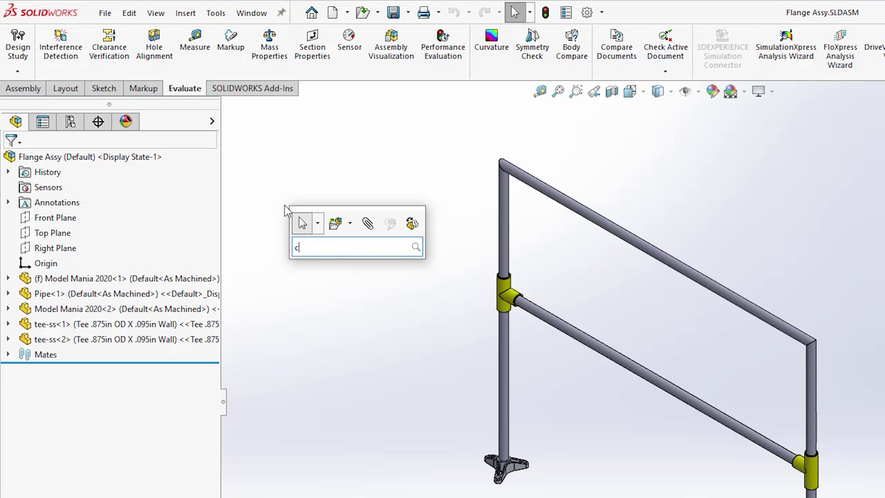
text(osting)
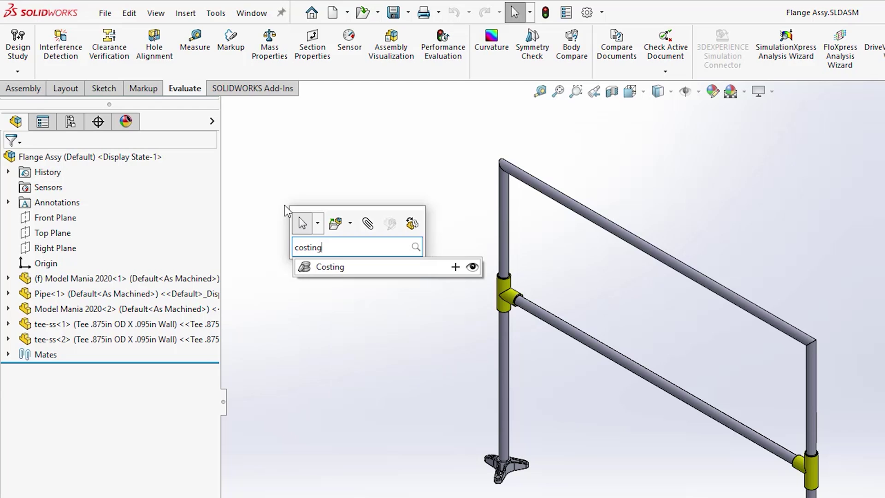
key(Return)
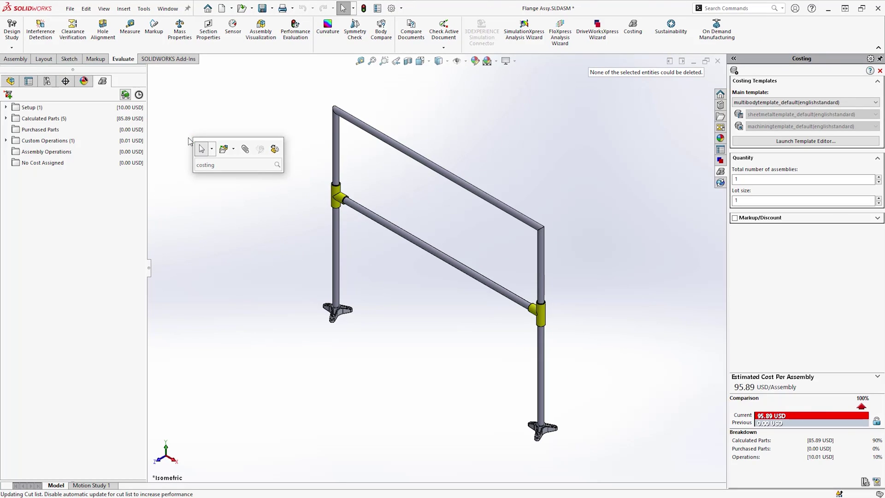
Set the main template to multibodytemplate_default(metric)GBP and bring up the foot face's context options.
click(867, 102)
click(830, 121)
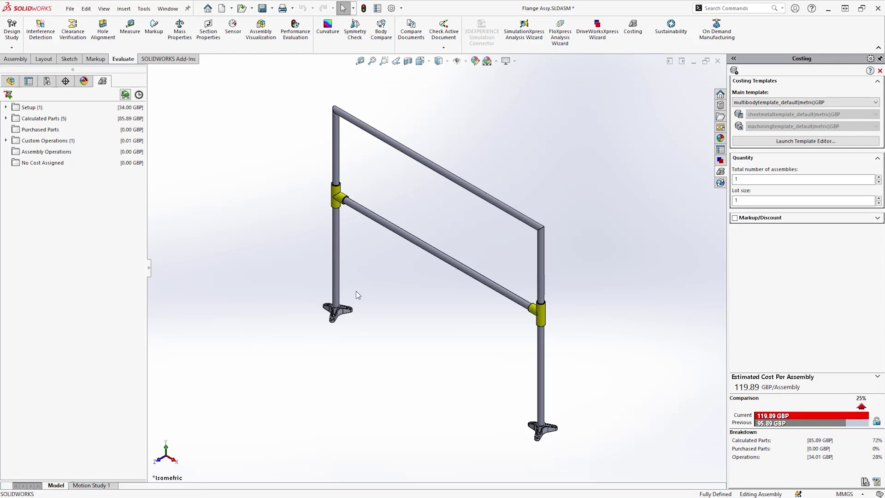
scroll(355, 291, down, 5)
scroll(358, 308, down, 1)
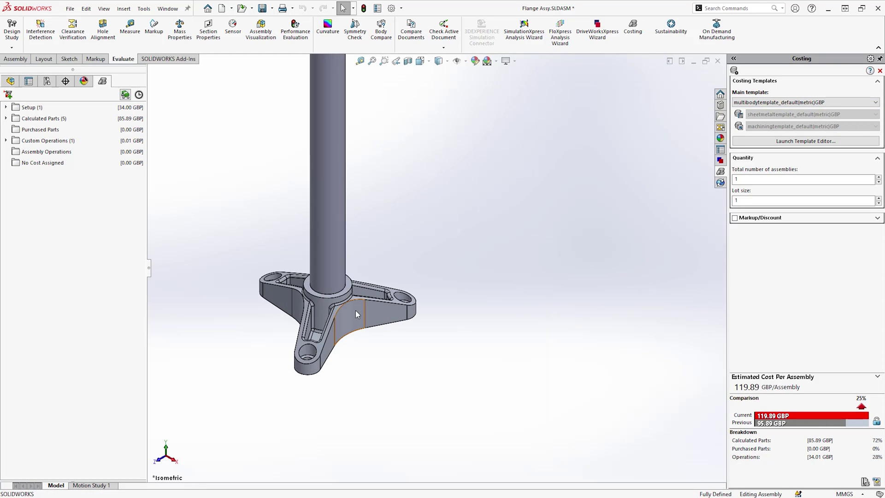
right_click(356, 310)
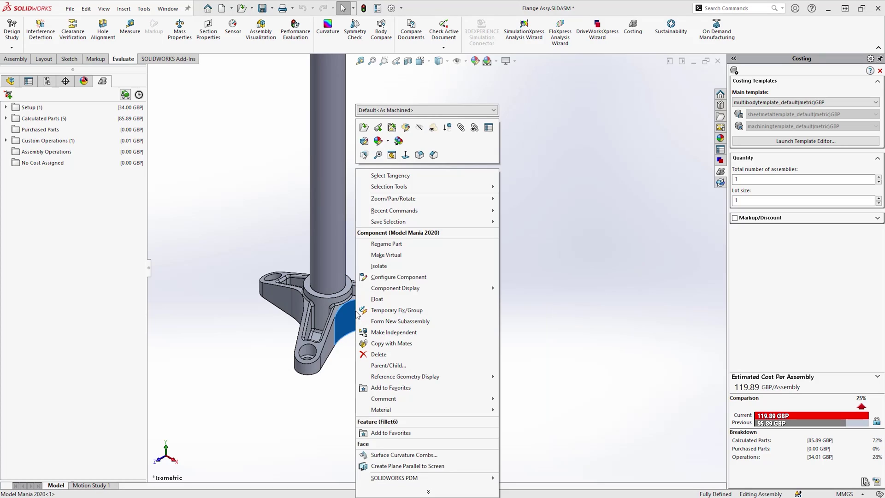
Open the foot part and set its Costing template to machiningtemplate_default(metric)GBP.
click(364, 127)
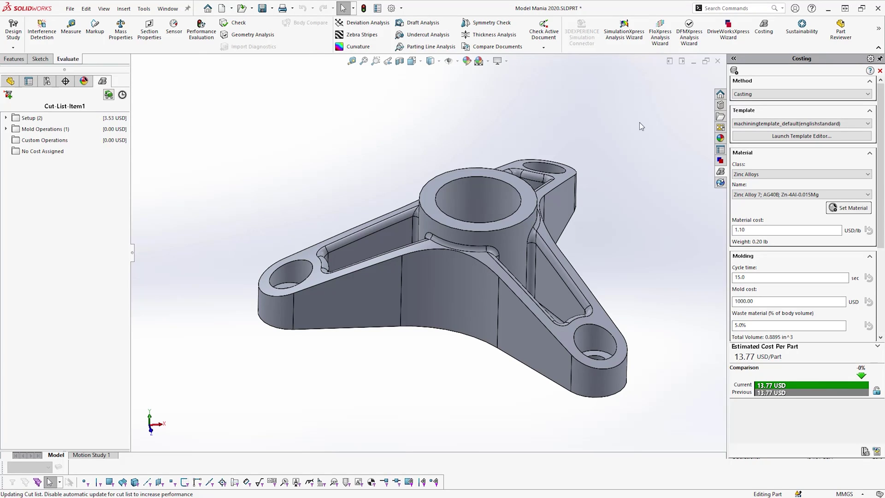
click(858, 123)
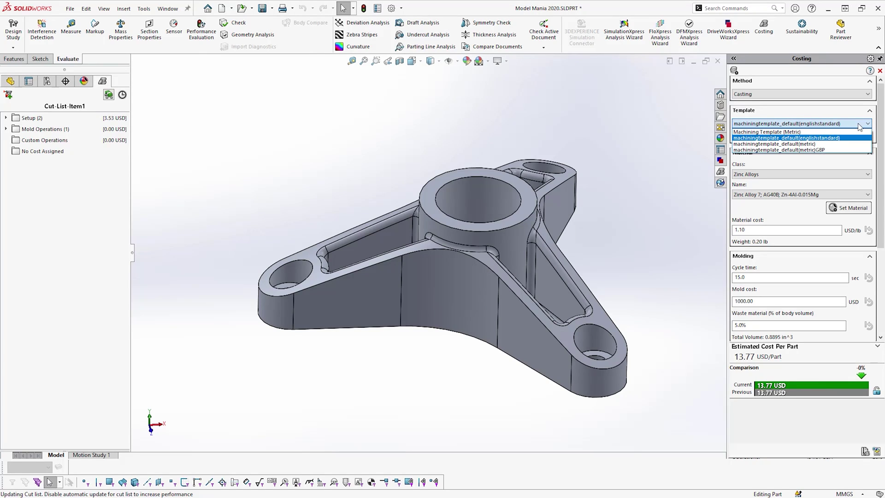
click(845, 150)
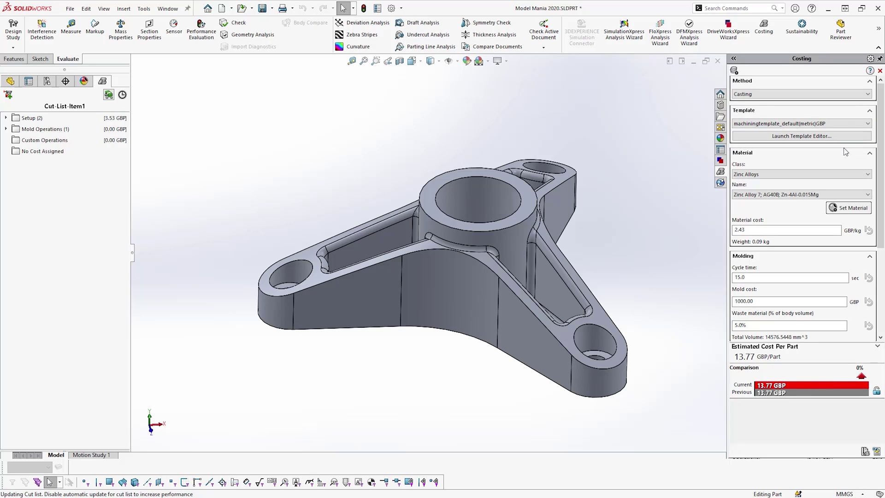
Set the foot part's material class to Aluminium Alloys.
click(838, 174)
click(809, 195)
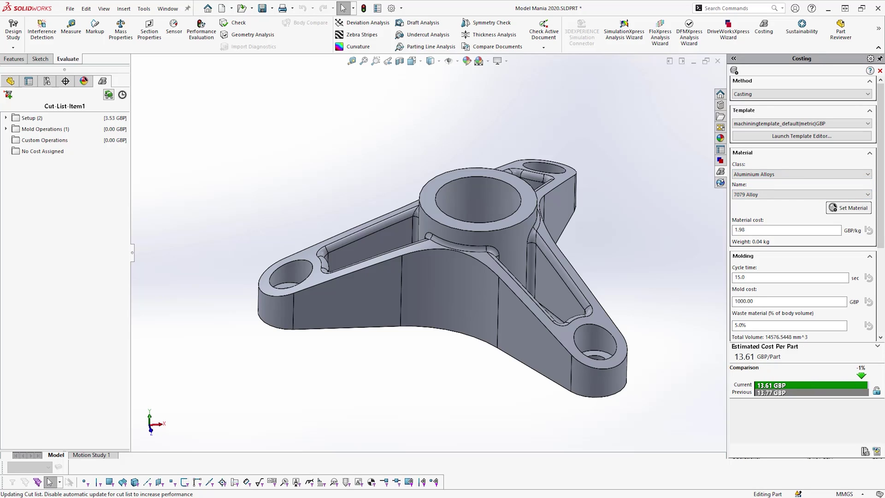
mouse_move(880, 209)
mouse_down()
mouse_move(875, 298)
mouse_move(877, 198)
mouse_up()
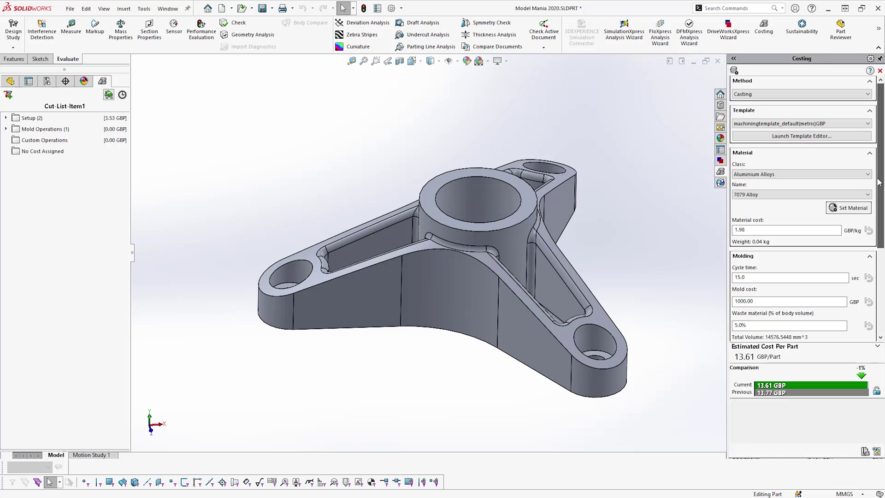
Switch the foot part to Machining and expand its Setup, Load/Unload and Mill Operations costs.
click(833, 98)
click(816, 106)
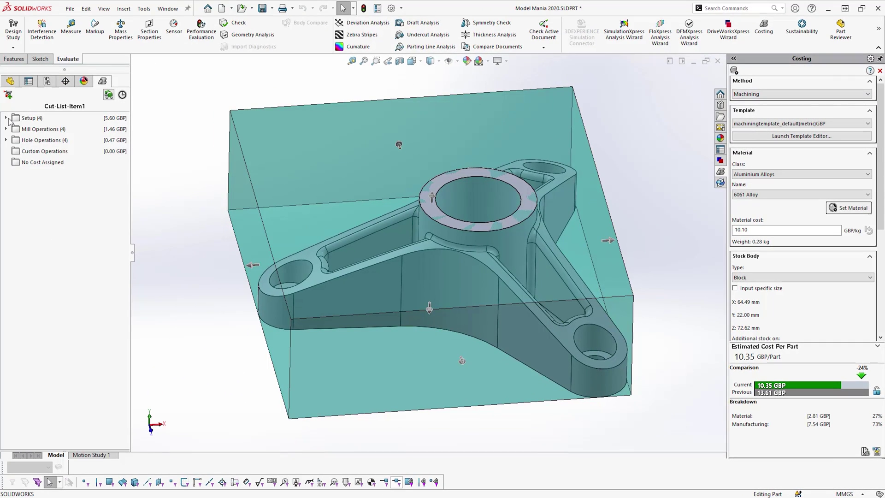
click(6, 118)
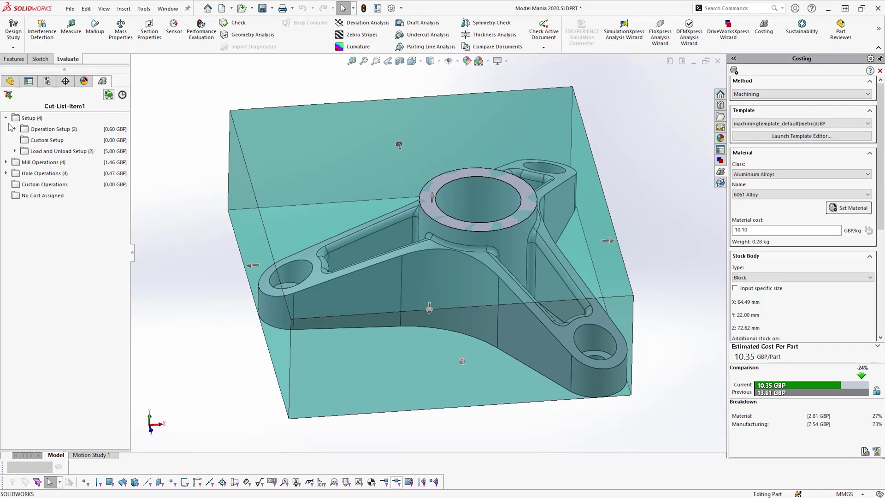
click(15, 129)
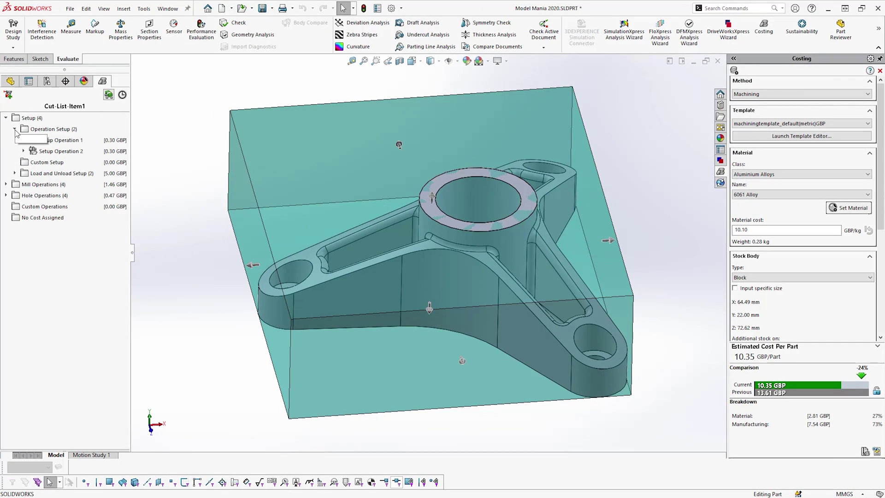
click(14, 173)
click(6, 206)
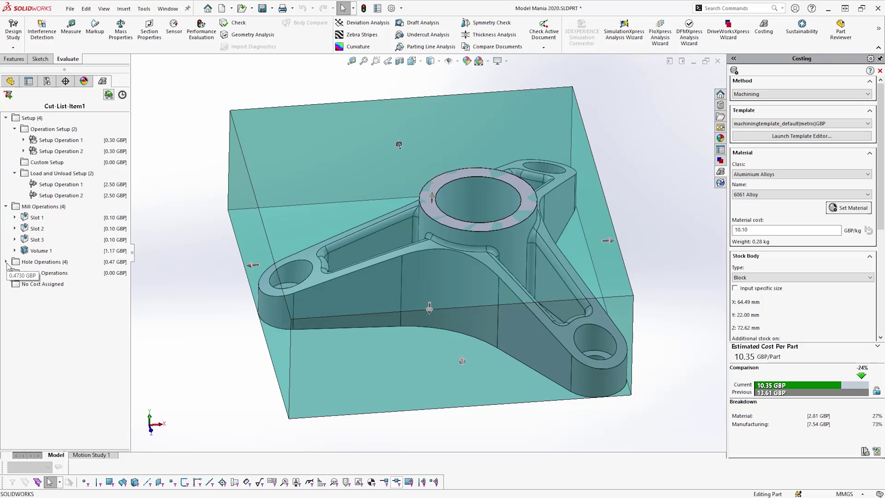
Add a Painting custom operation costing 1.00 GBP, expand Custom Operations, and show operation times.
click(6, 262)
right_click(57, 297)
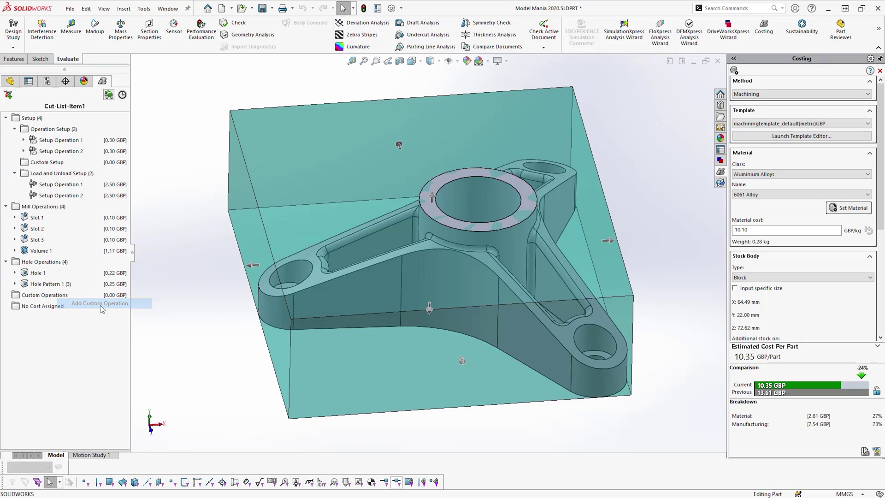
click(100, 304)
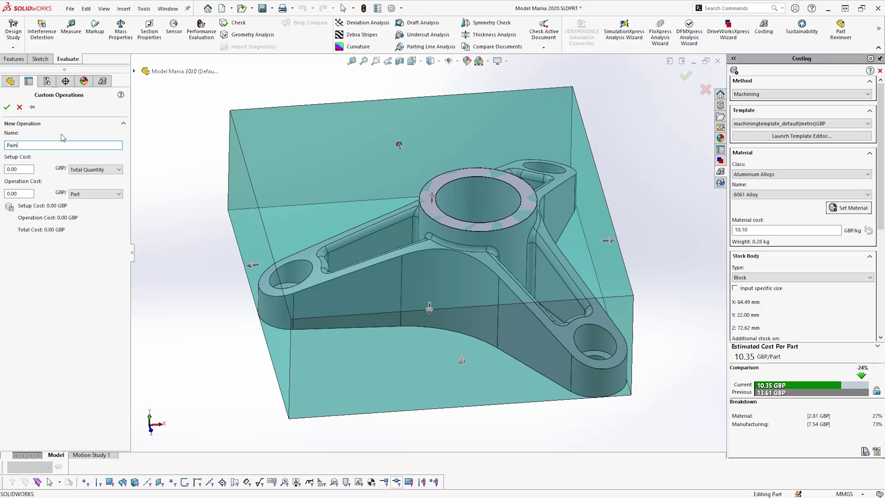
text(1)
key(Tab)
click(7, 107)
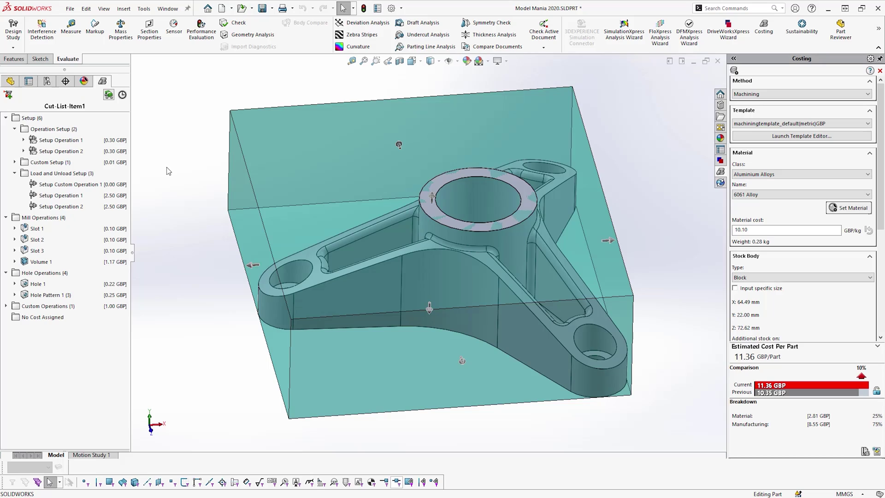
click(6, 306)
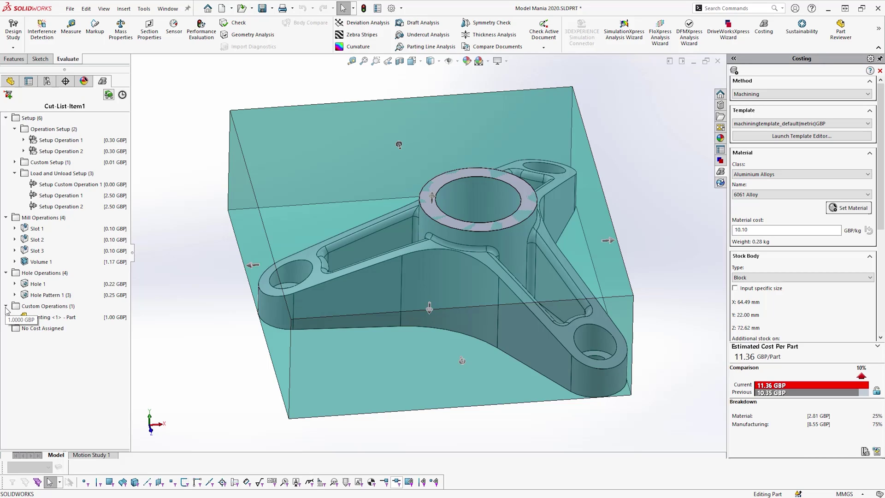
click(126, 97)
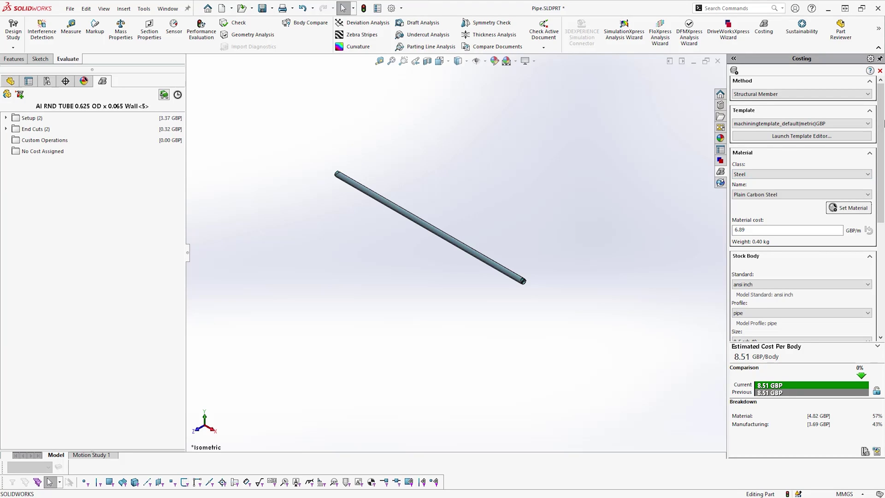
Cost the pipe per stock length, keeping the 0.61 m stock length.
drag(881, 116, 883, 198)
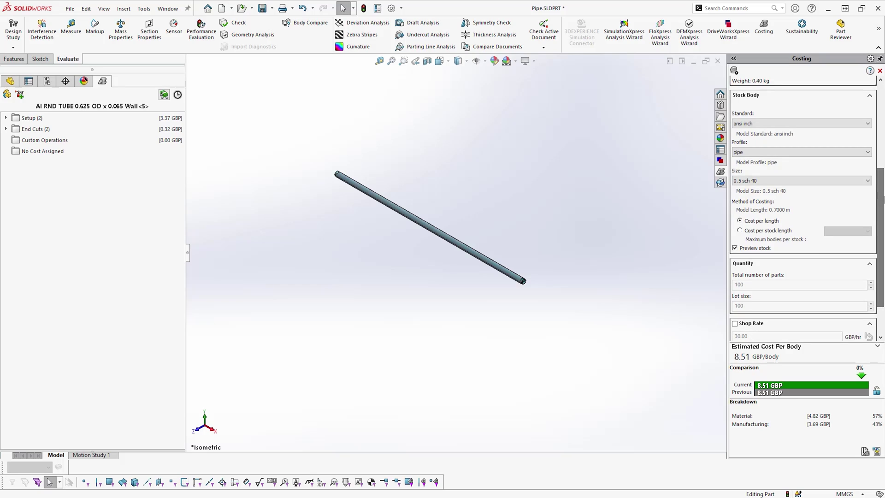
click(785, 224)
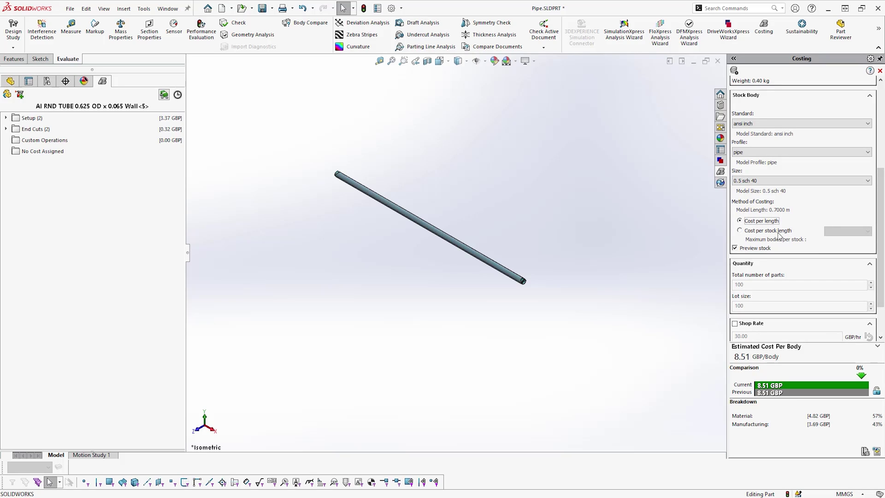
click(778, 232)
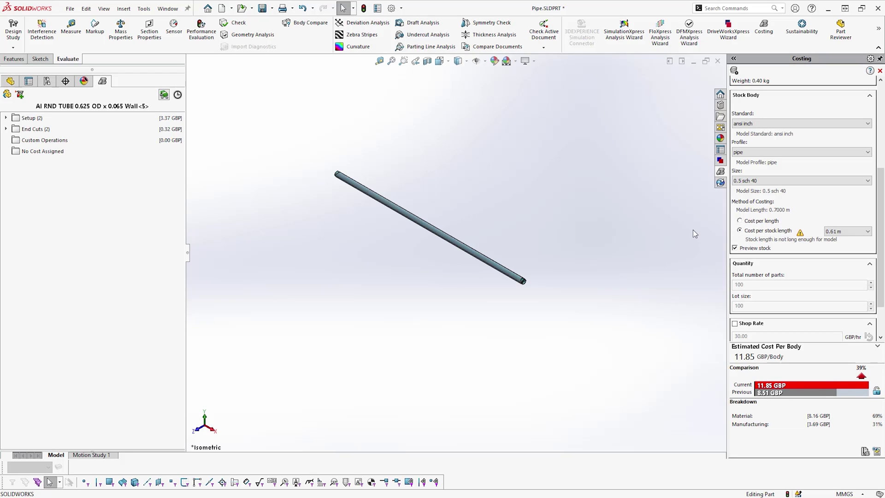
click(854, 232)
click(825, 253)
click(867, 231)
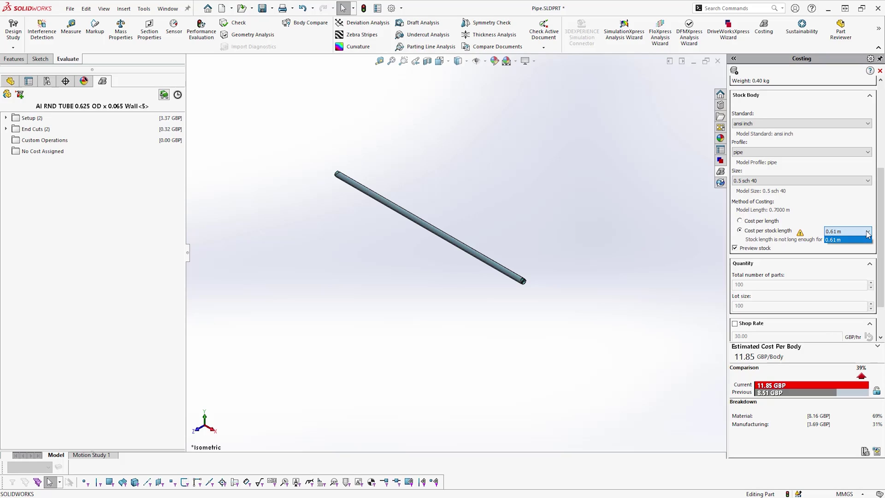
Change the pipe length dimension from 700 to 600 mm and hide the stock preview.
click(436, 232)
click(436, 232)
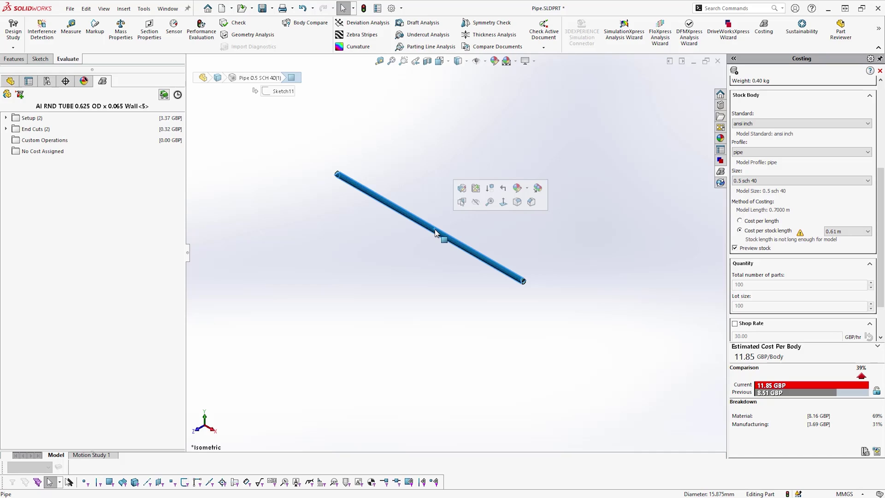
double_click(435, 232)
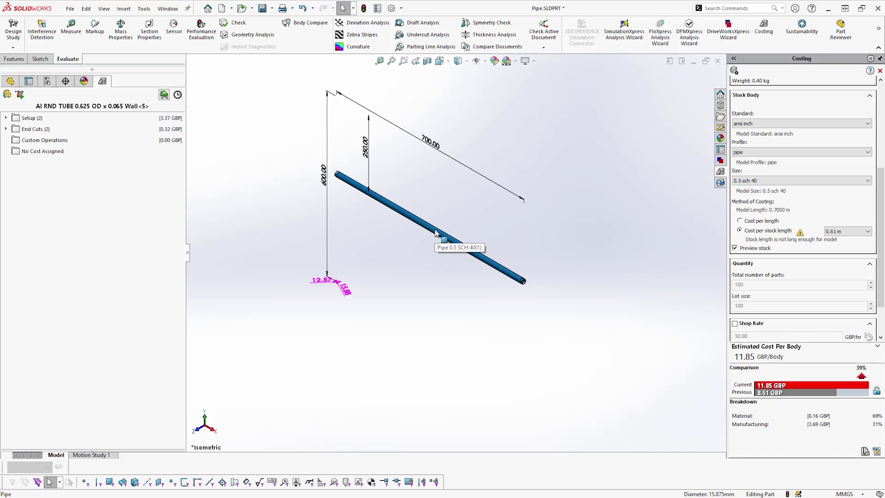
double_click(434, 146)
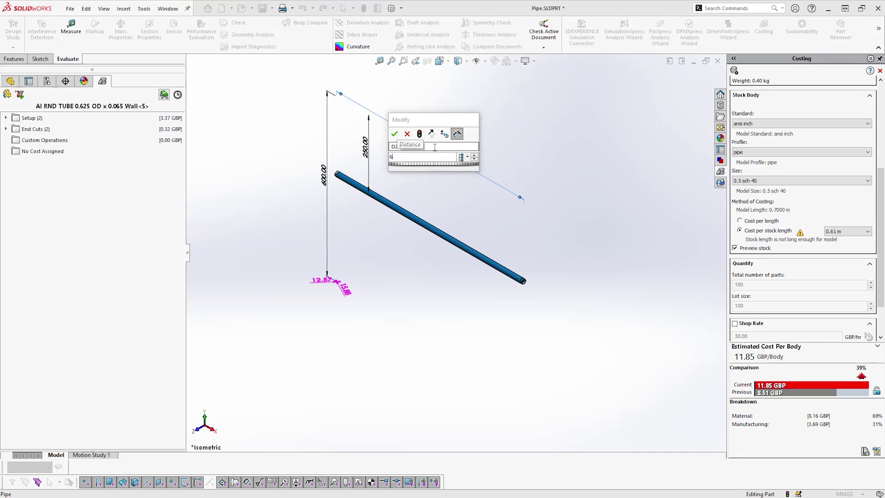
click(394, 134)
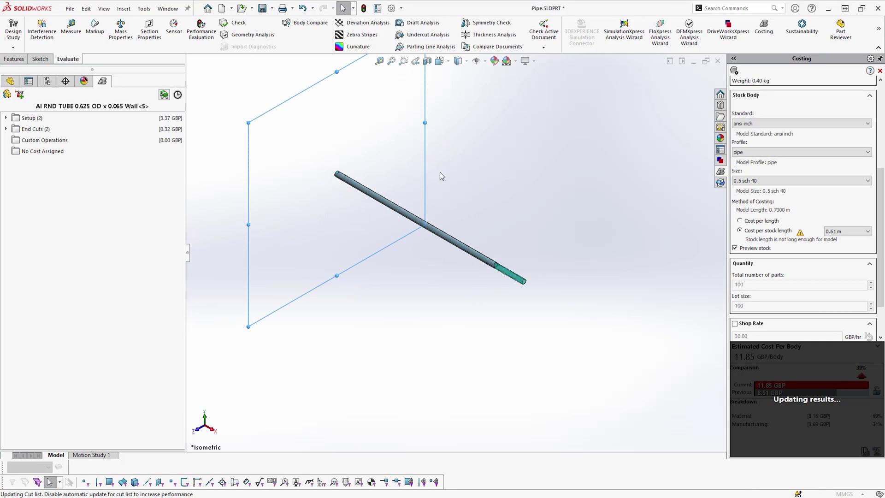
key(Delete)
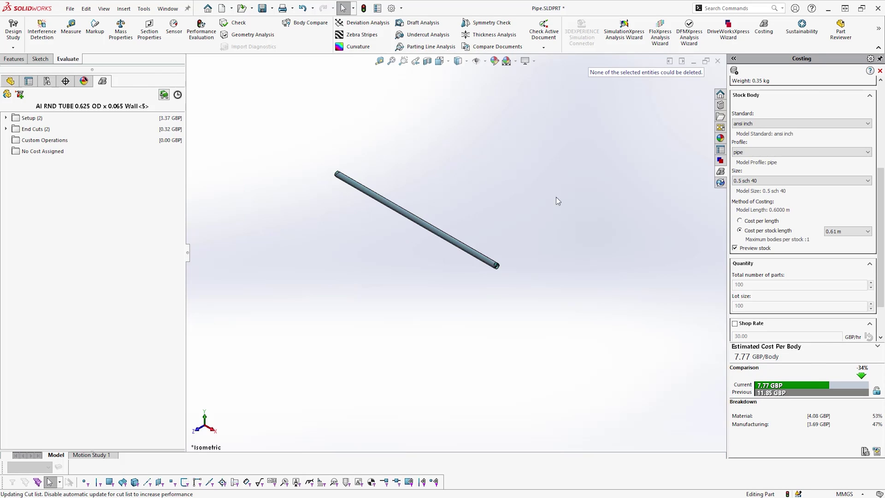
click(815, 250)
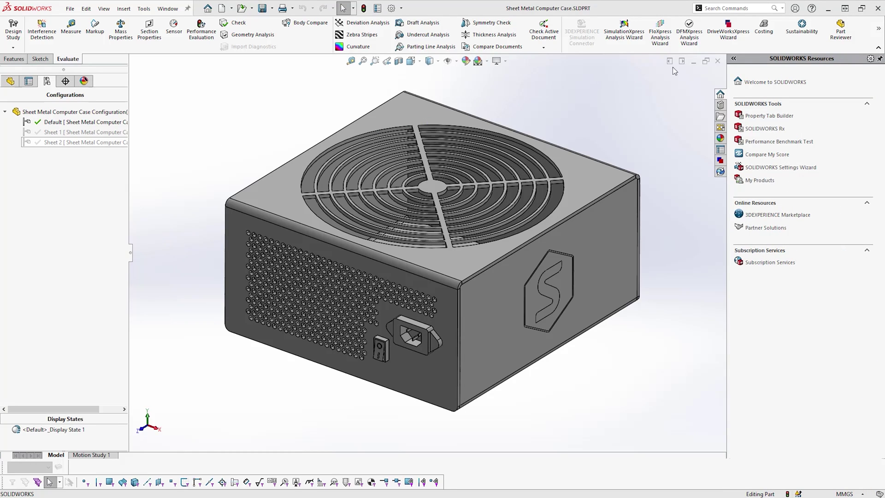
Begin the cost estimation for all computer case bodies and expand the Setup costs.
click(772, 40)
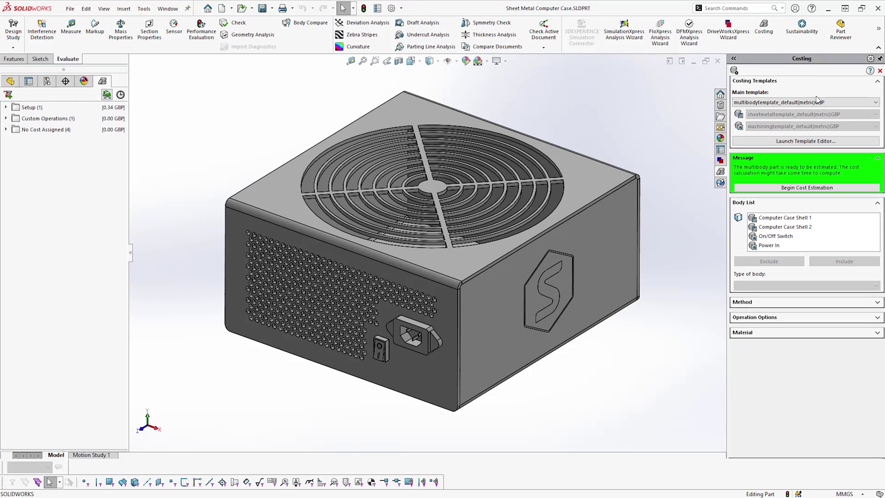
click(847, 186)
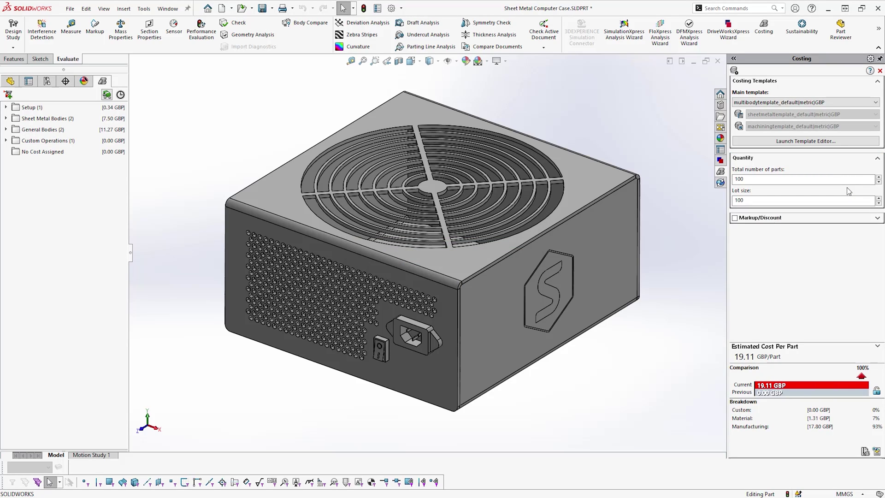
click(6, 107)
Expand Sheet Metal Bodies, General Bodies and Custom Operations, and pick Computer Case Shell 1.
click(6, 130)
click(6, 163)
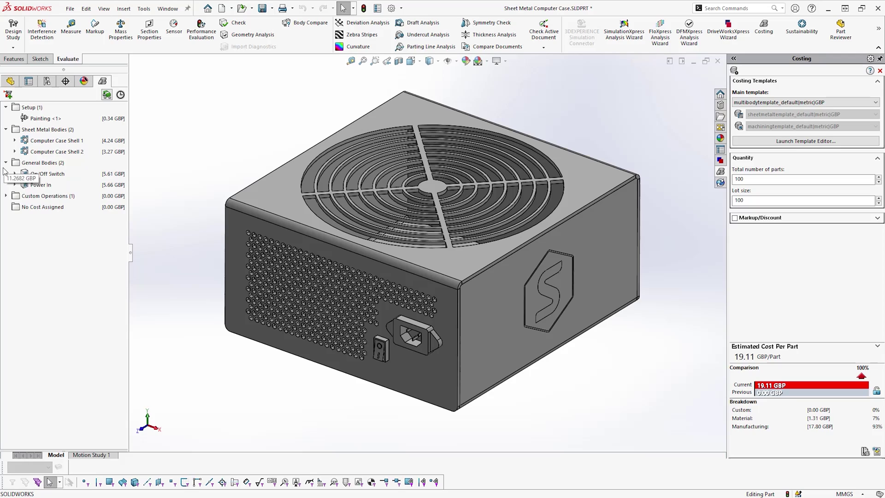
click(6, 196)
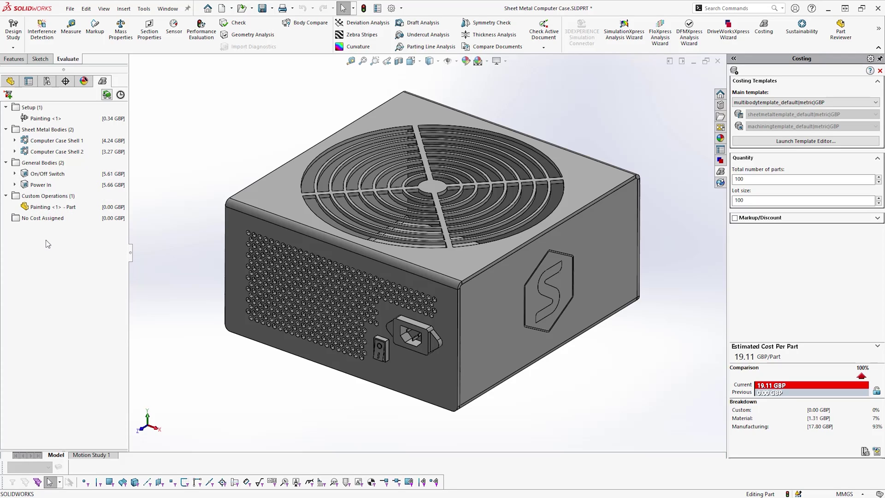
click(61, 145)
Open Computer Case Shell 1's breakdown and inspect its laser/bend setups, cut paths, bends and no-cost items.
double_click(61, 141)
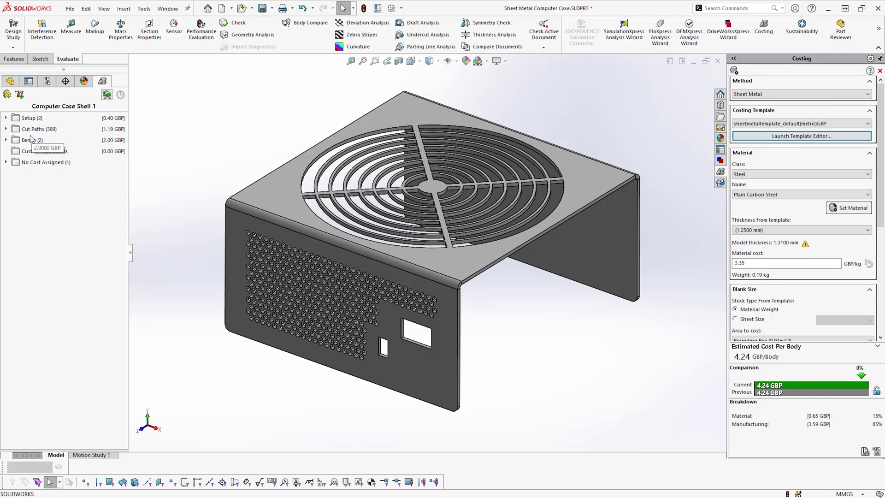
click(6, 118)
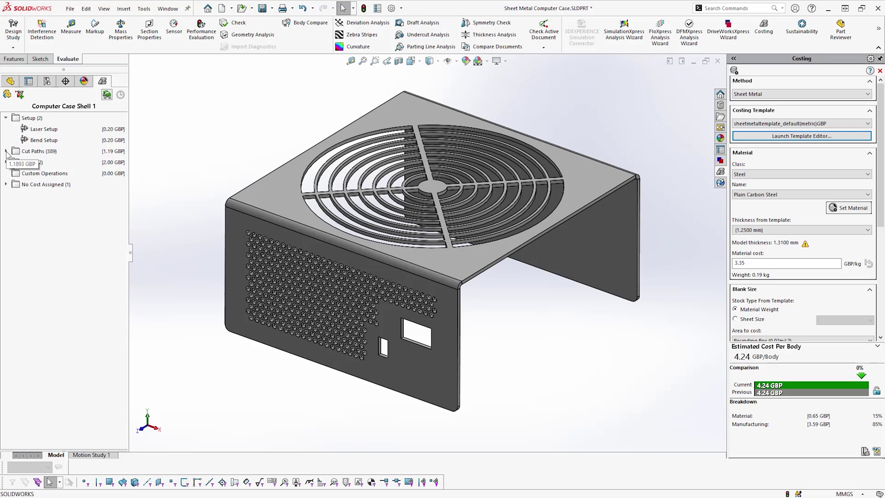
click(6, 151)
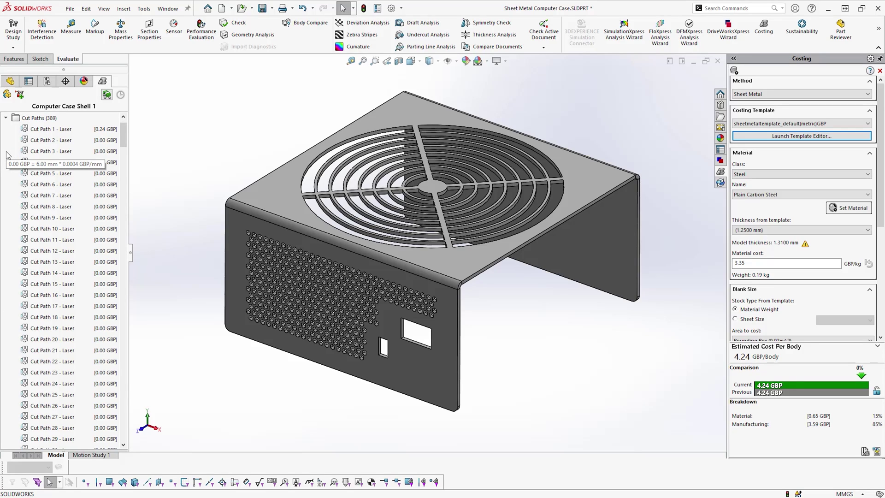
click(45, 130)
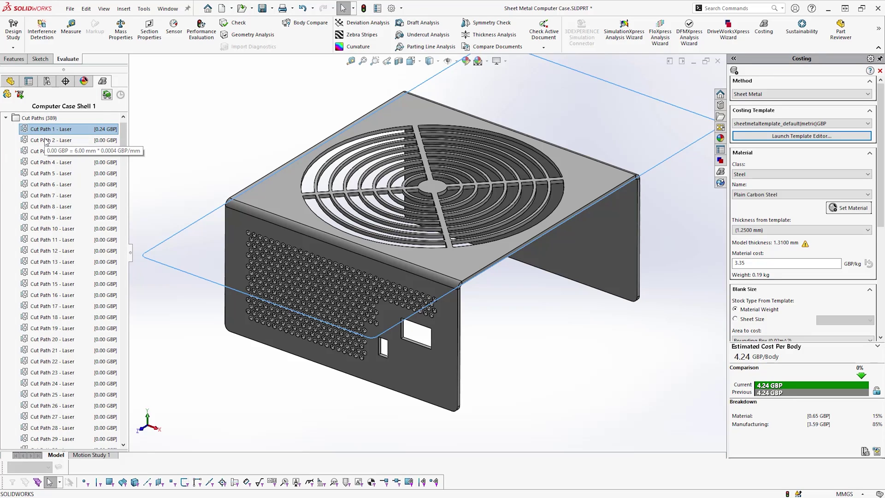
key(Left)
key(Left)
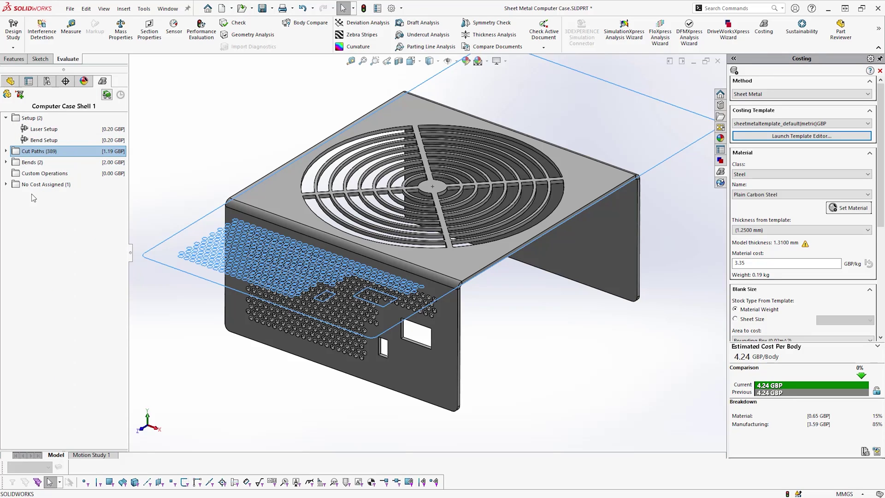
click(6, 162)
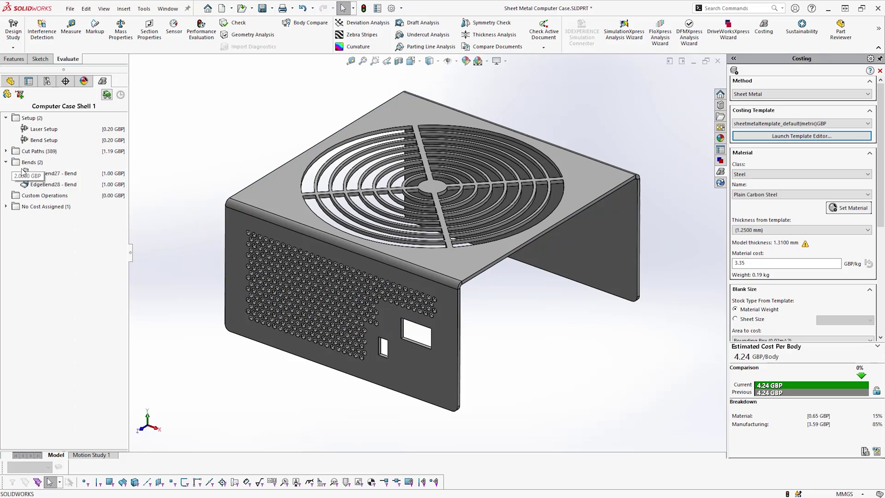
click(6, 207)
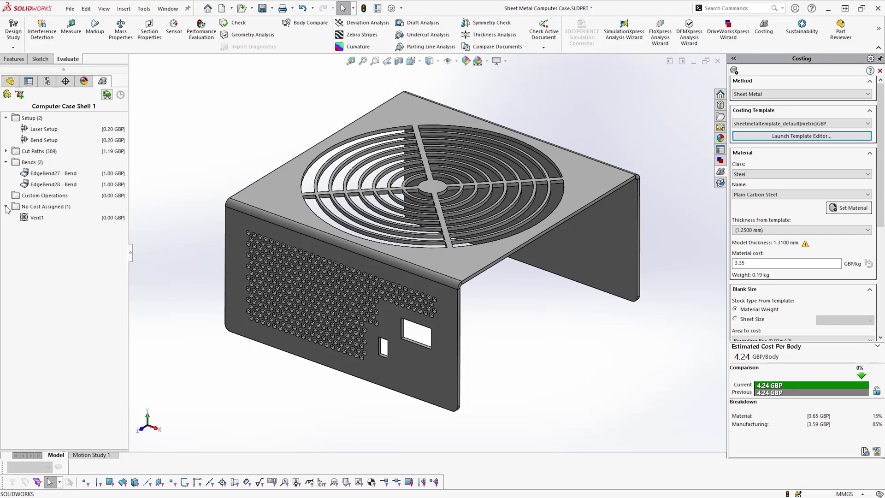
Give Vent1 a cost of 1.00 GBP and check it under Custom Operations.
double_click(109, 218)
text(1)
key(Return)
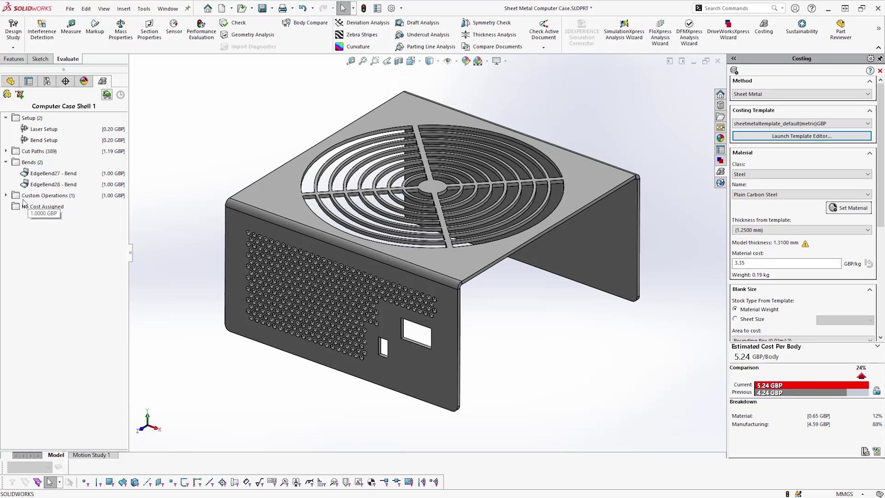
click(6, 195)
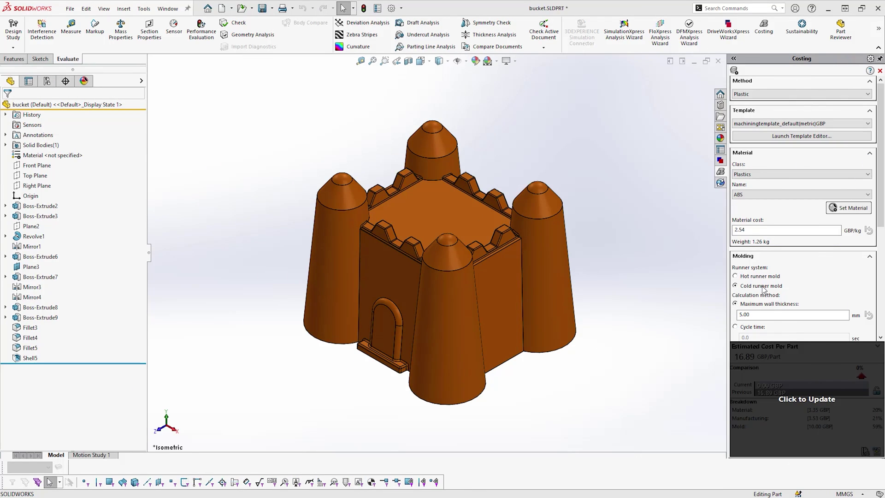
Update the bucket's costing and choose a hot runner mold, raising it to 56.73 GBP per part.
click(814, 359)
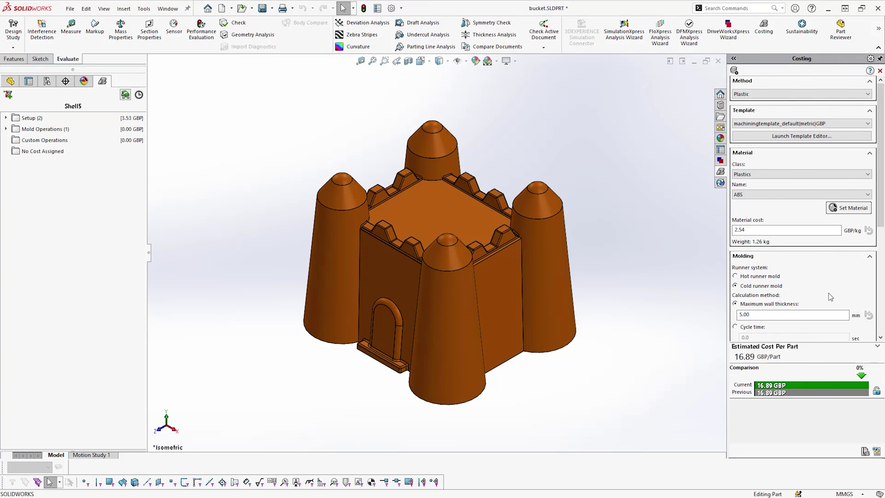
scroll(883, 164, down, 4)
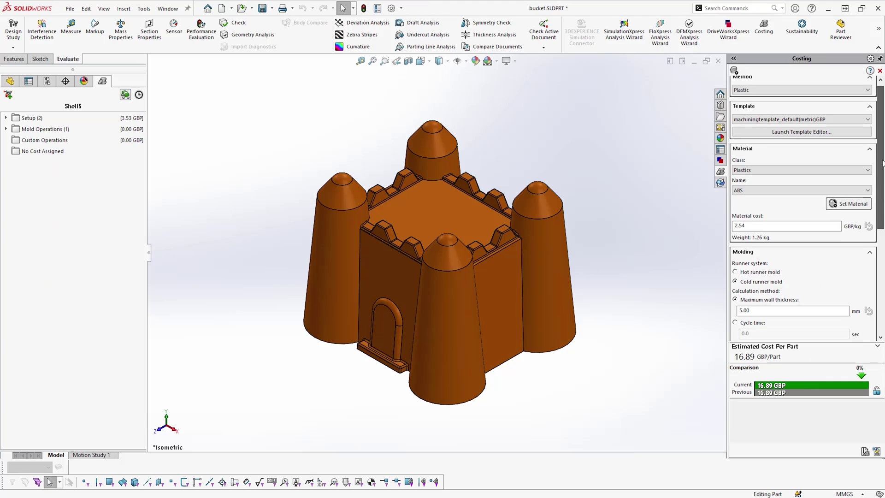
scroll(802, 207, down, 2)
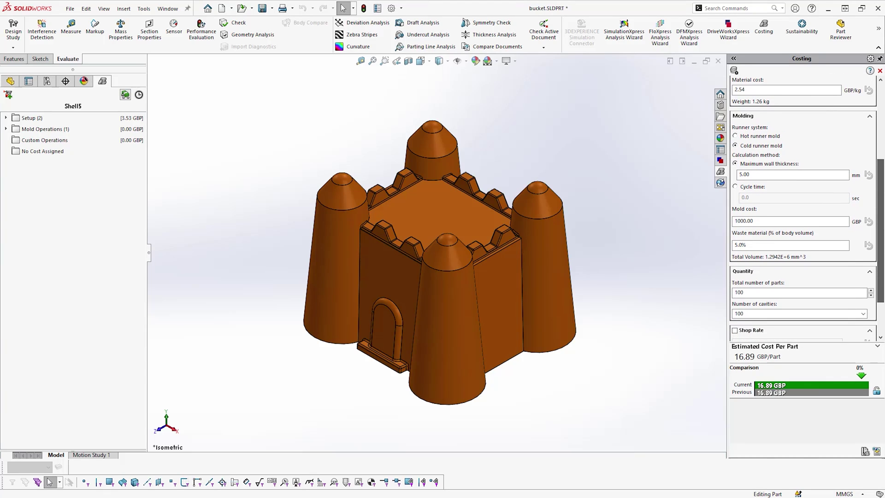
click(773, 137)
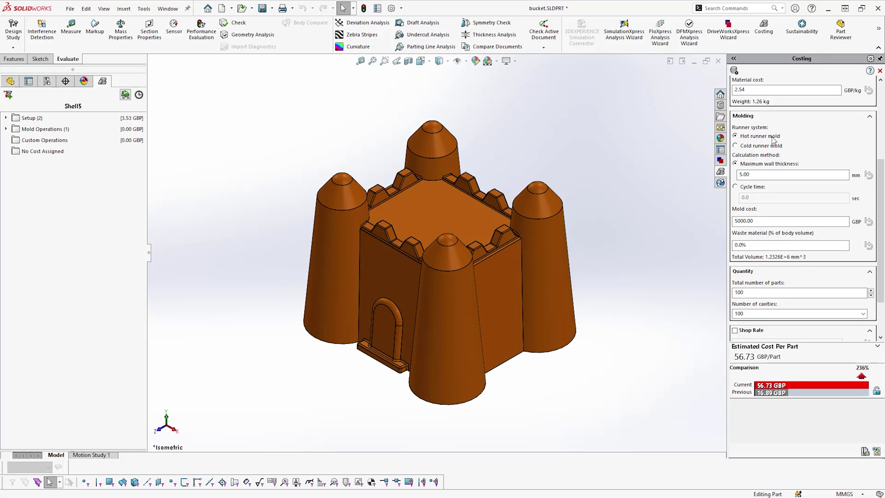
scroll(773, 138, up, 6)
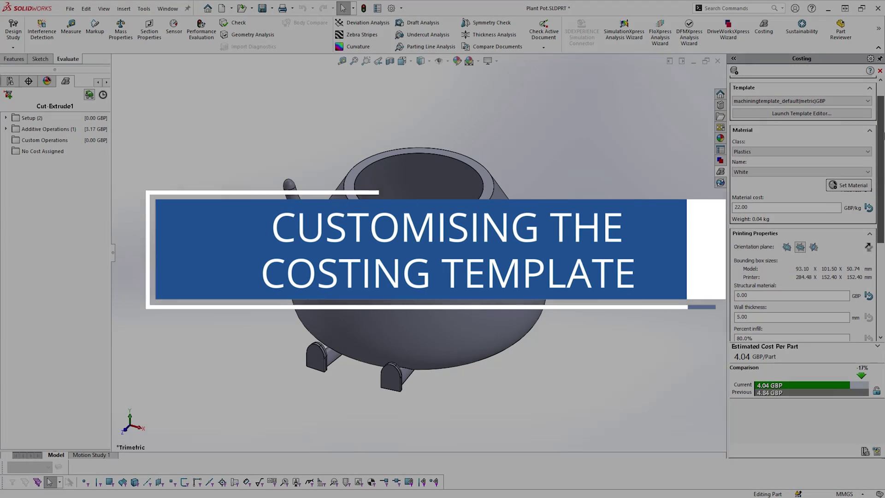
Set the plant pot's Percent infill to 20, dropping its estimate to 1.64 GBP per part.
drag(882, 124, 878, 211)
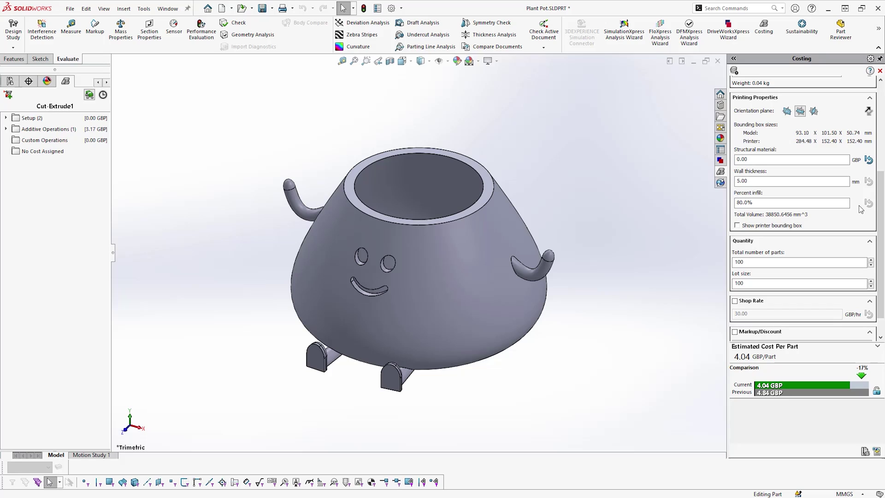
double_click(824, 204)
text(20)
key(Return)
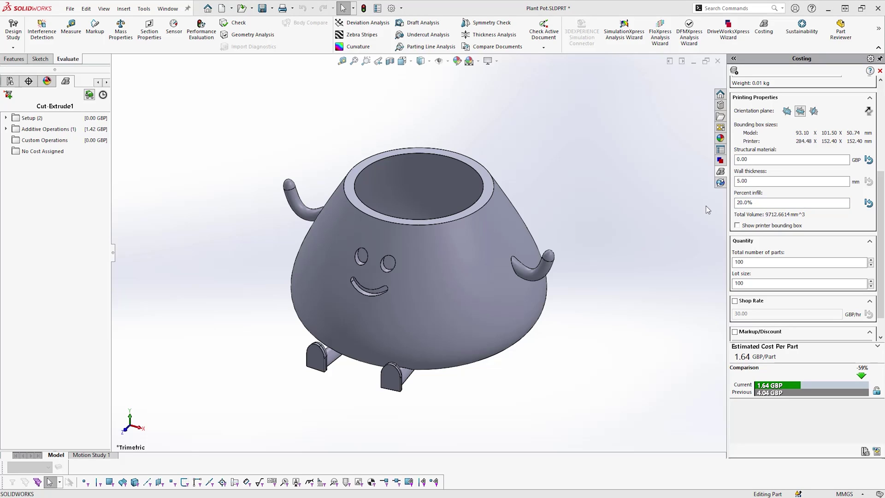
drag(881, 207, 883, 117)
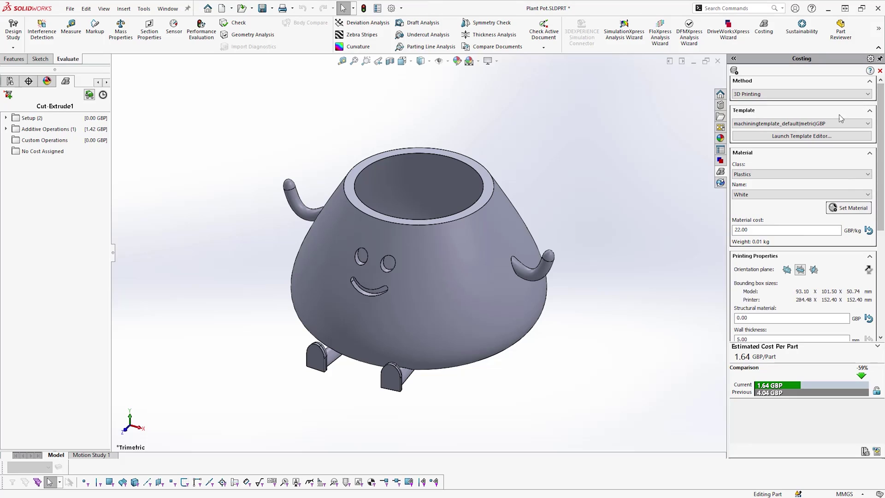
Launch the Costing Template Editor and open machiningtemplate_default(metric)GBP.sldctm after viewing other GBP templates.
click(844, 139)
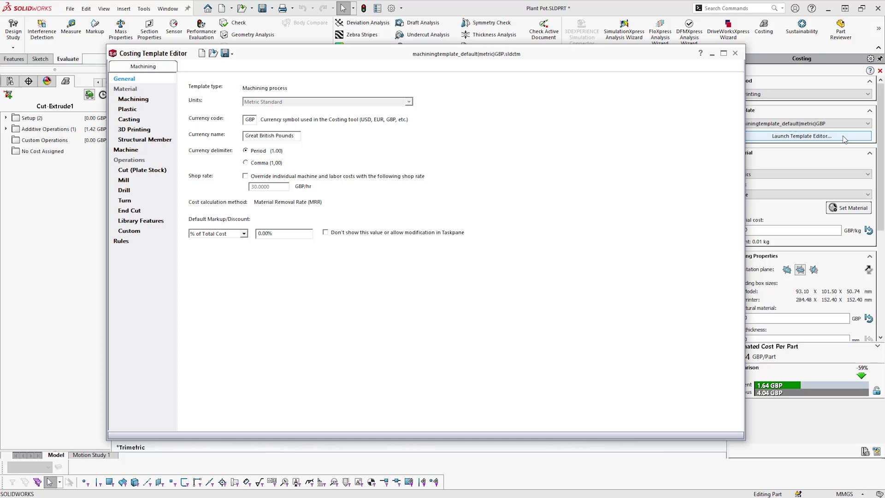
click(213, 54)
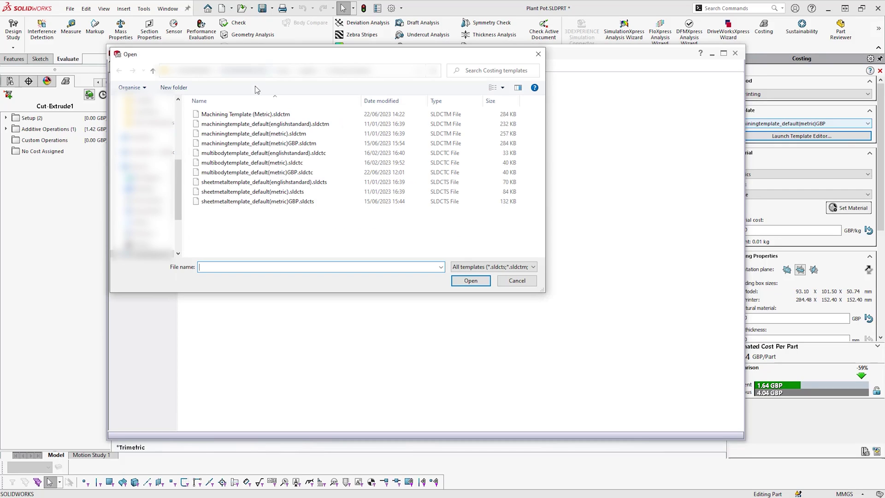
click(325, 143)
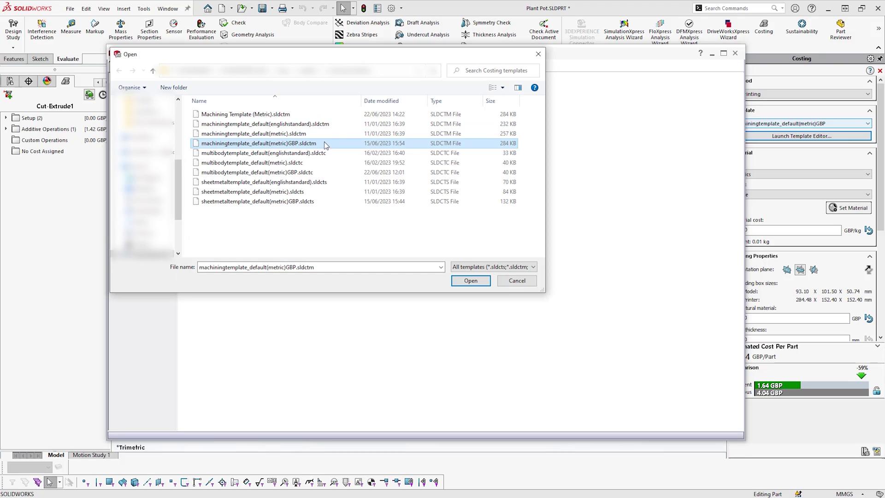
click(319, 174)
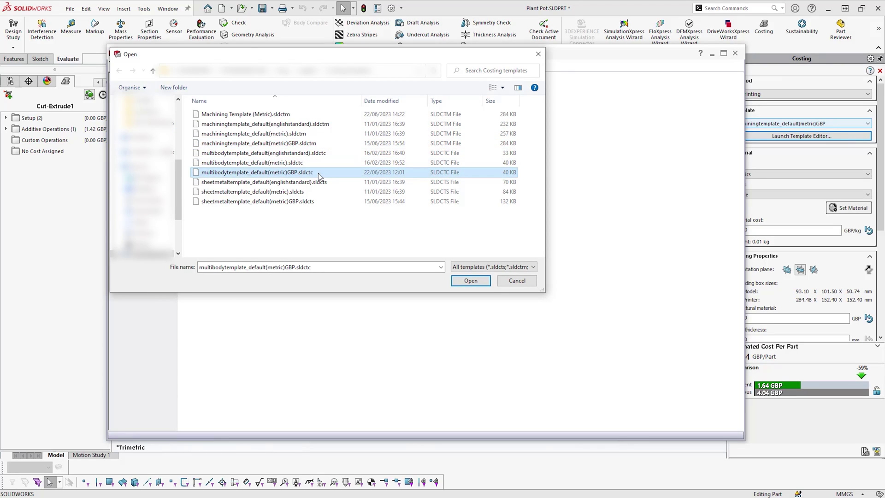
click(322, 201)
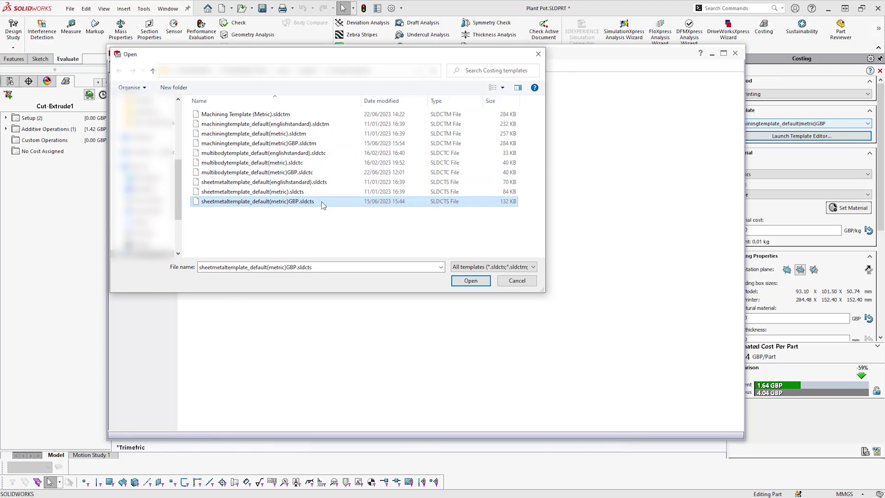
click(319, 143)
double_click(321, 143)
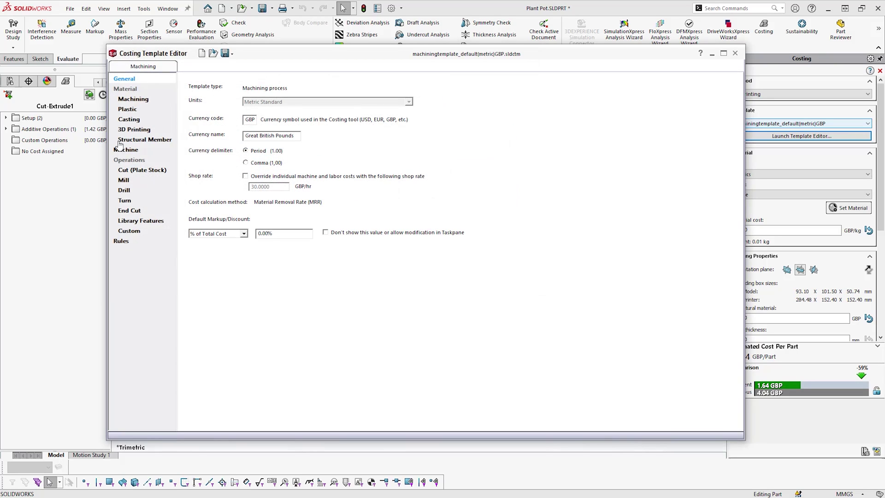
Review the Machine, Machining, Plastic, Casting, 3D Printing and Custom operation tables in turn.
click(148, 152)
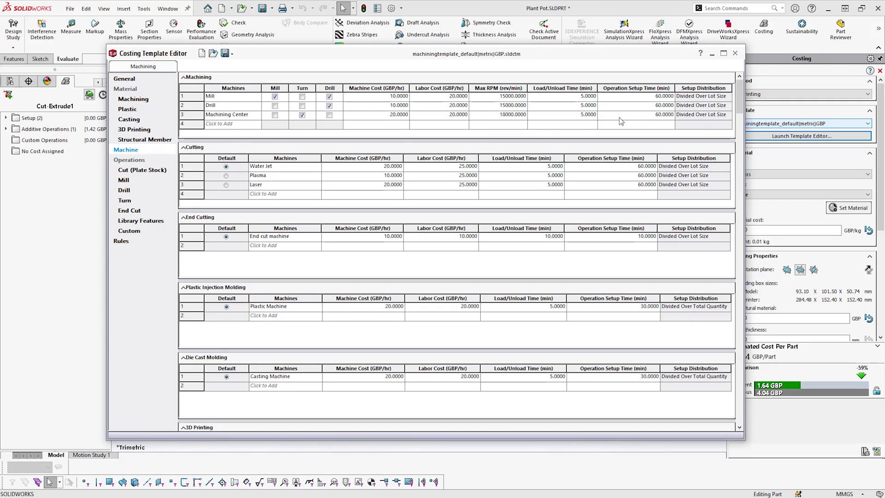
drag(740, 97, 738, 312)
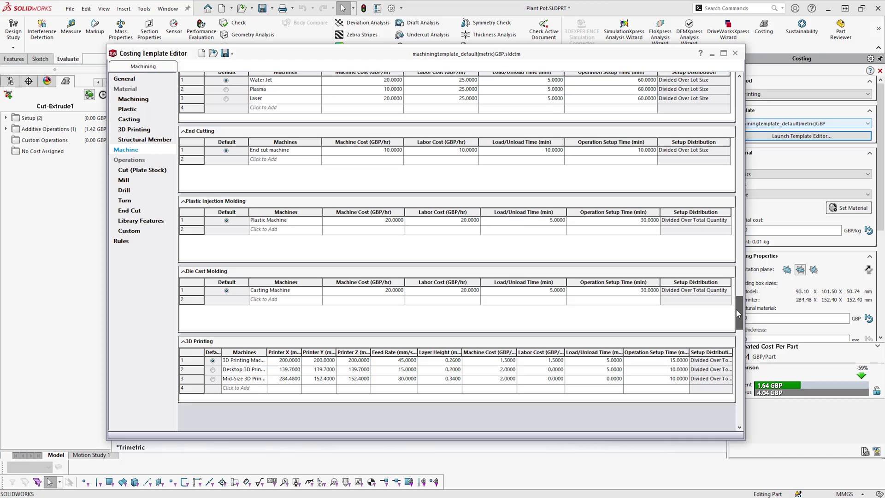
click(139, 103)
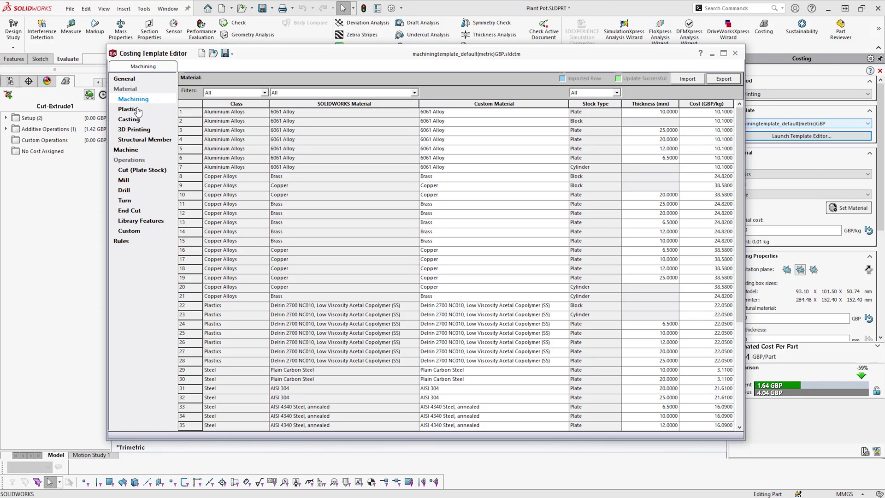
click(135, 109)
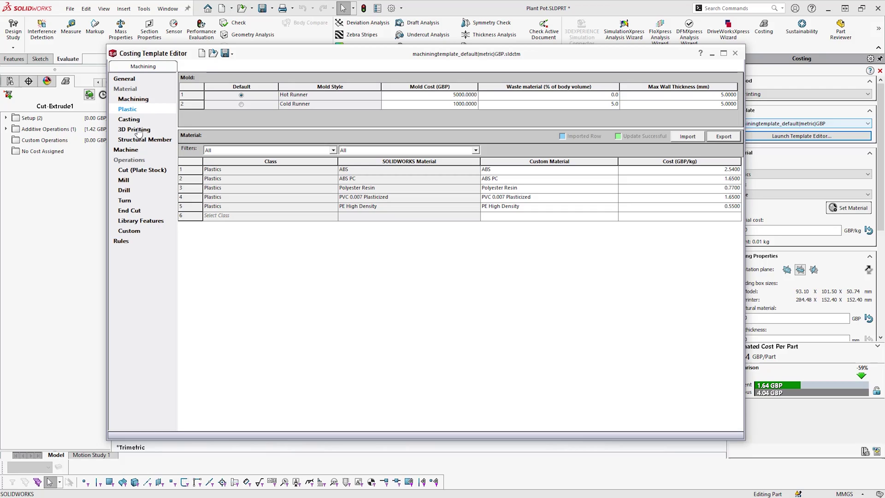
click(138, 120)
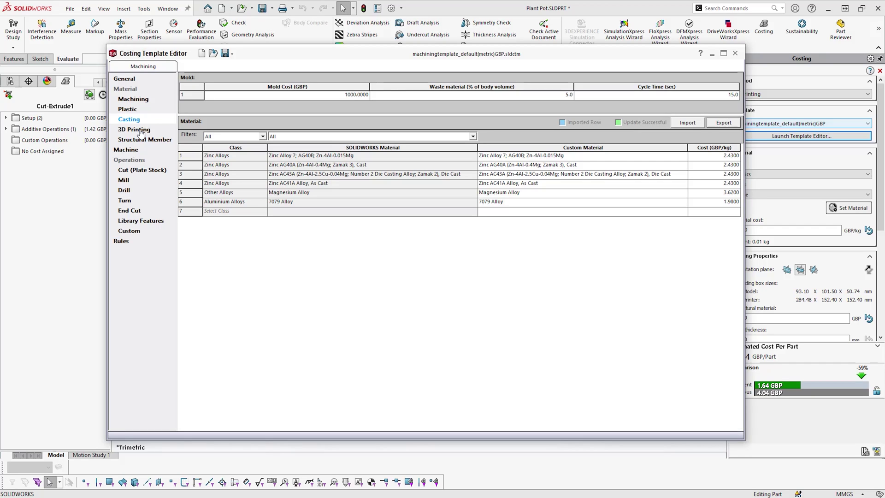
click(140, 129)
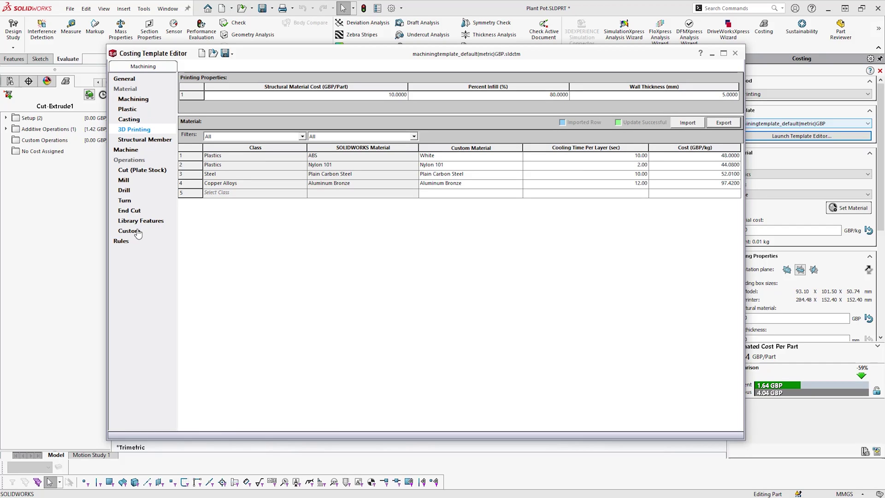
click(136, 236)
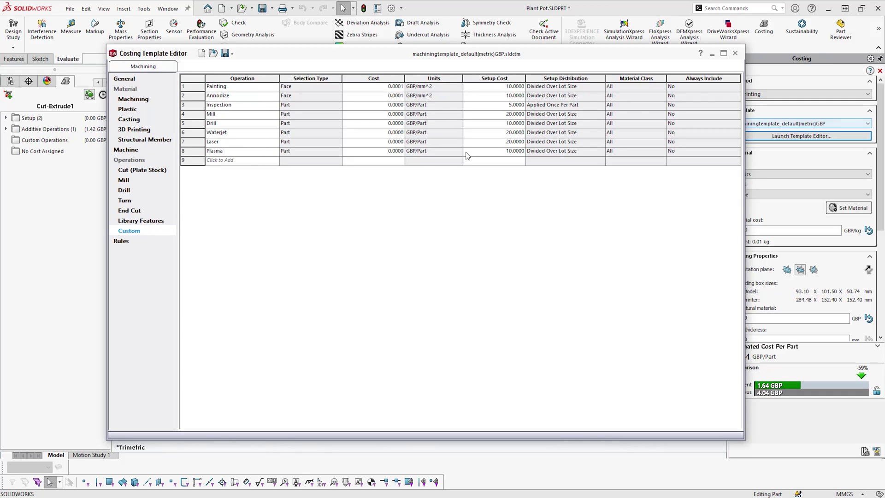
click(735, 54)
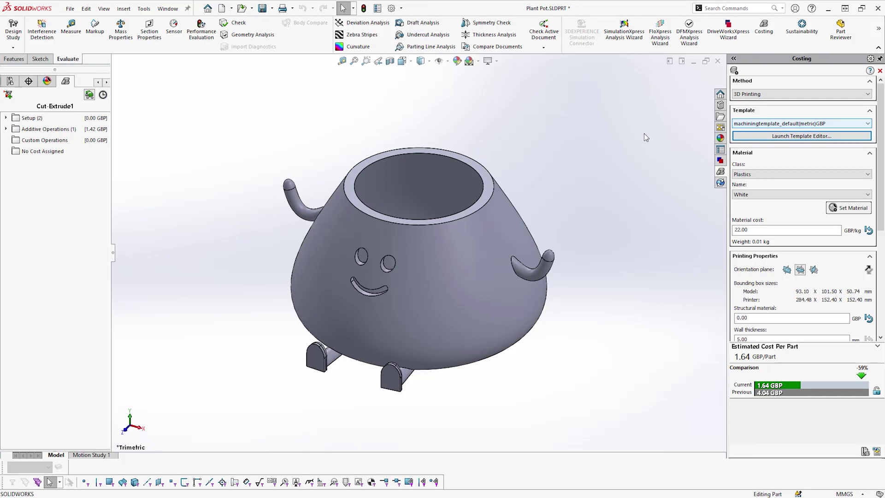